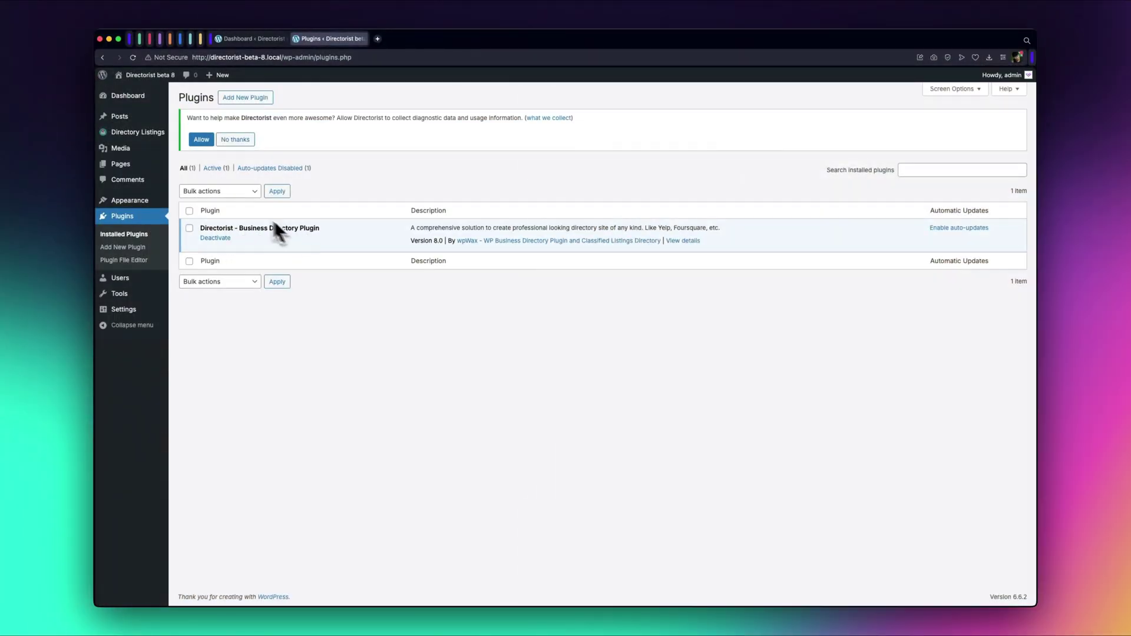
Switch on Enable Multi Directory in Directorist's settings and confirm with Yes.
{"action": "mouse_move", "coordinate": [143, 133]}
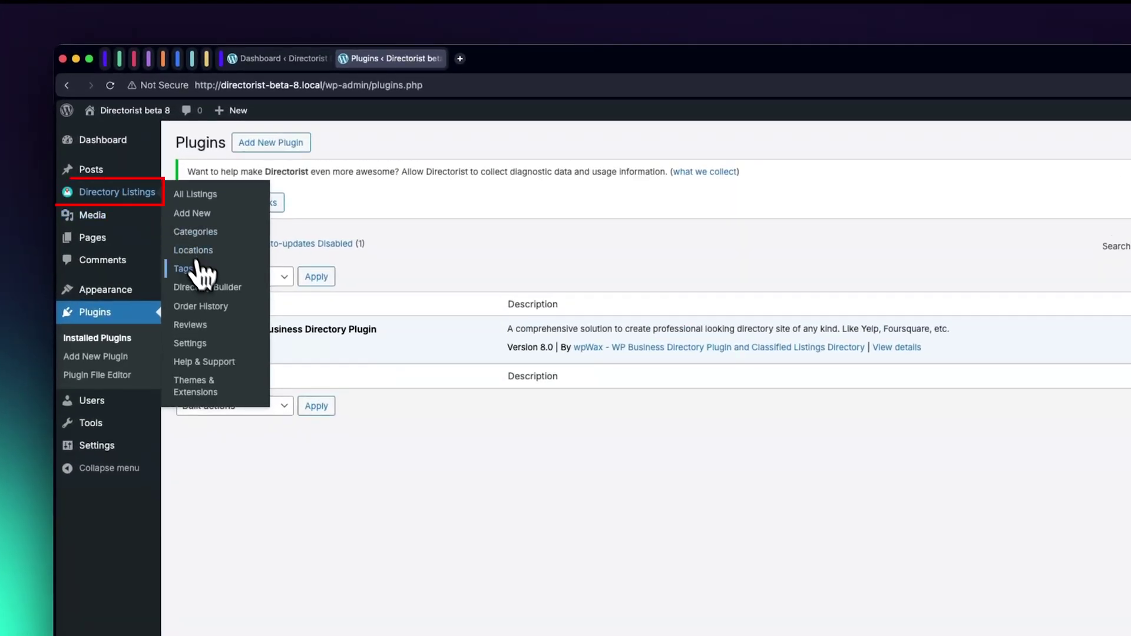
{"action": "left_click", "coordinate": [211, 344]}
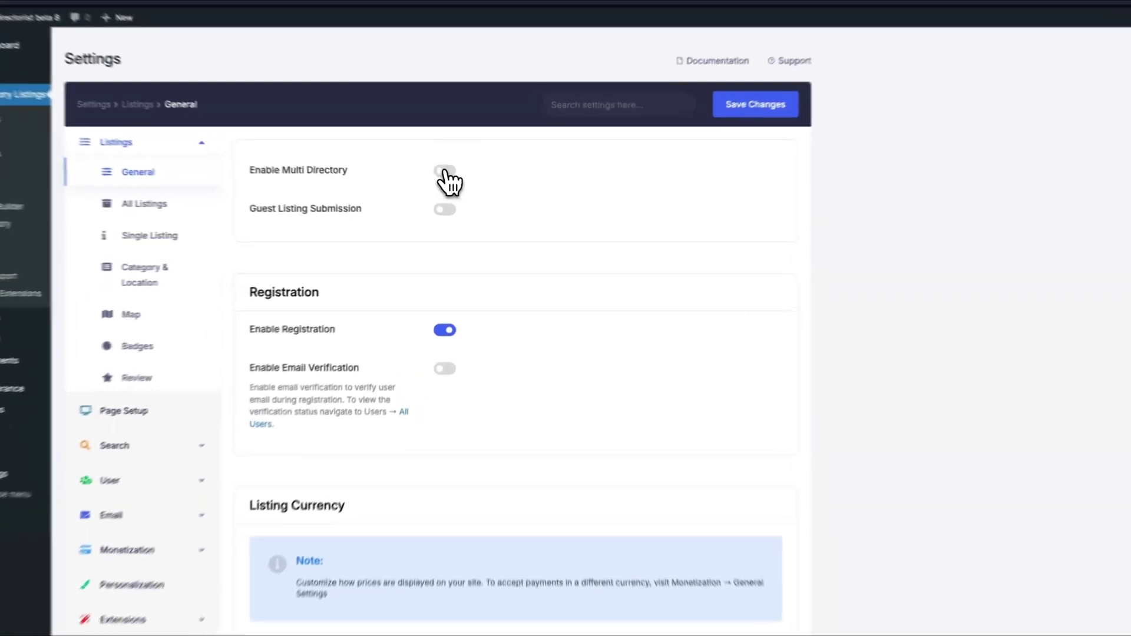
{"action": "left_click", "coordinate": [460, 190]}
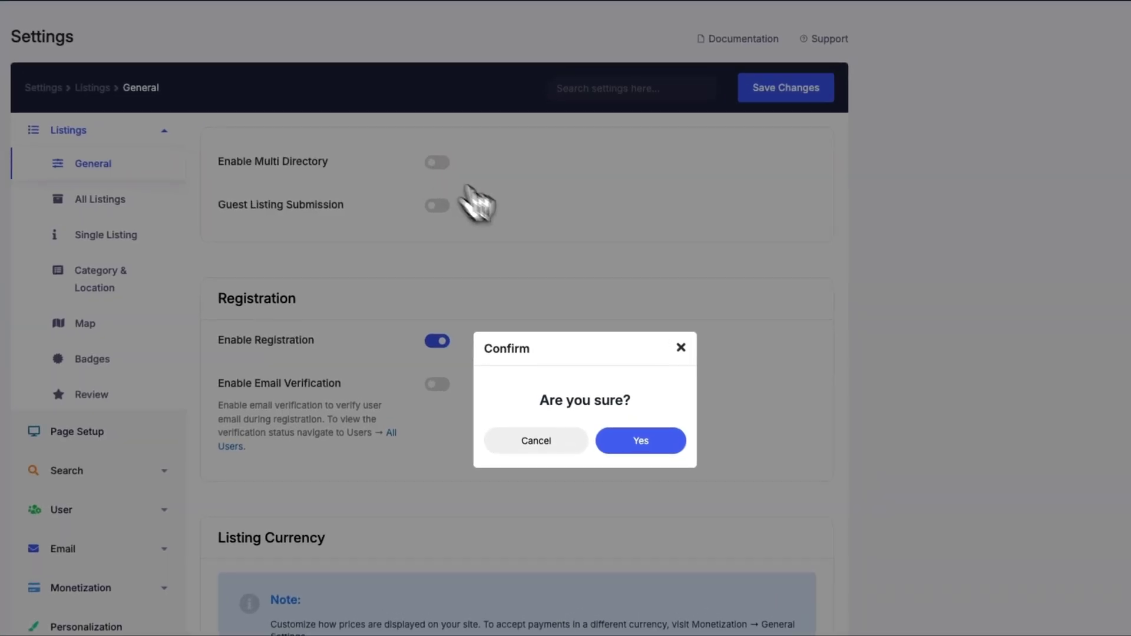
{"action": "left_click", "coordinate": [636, 443]}
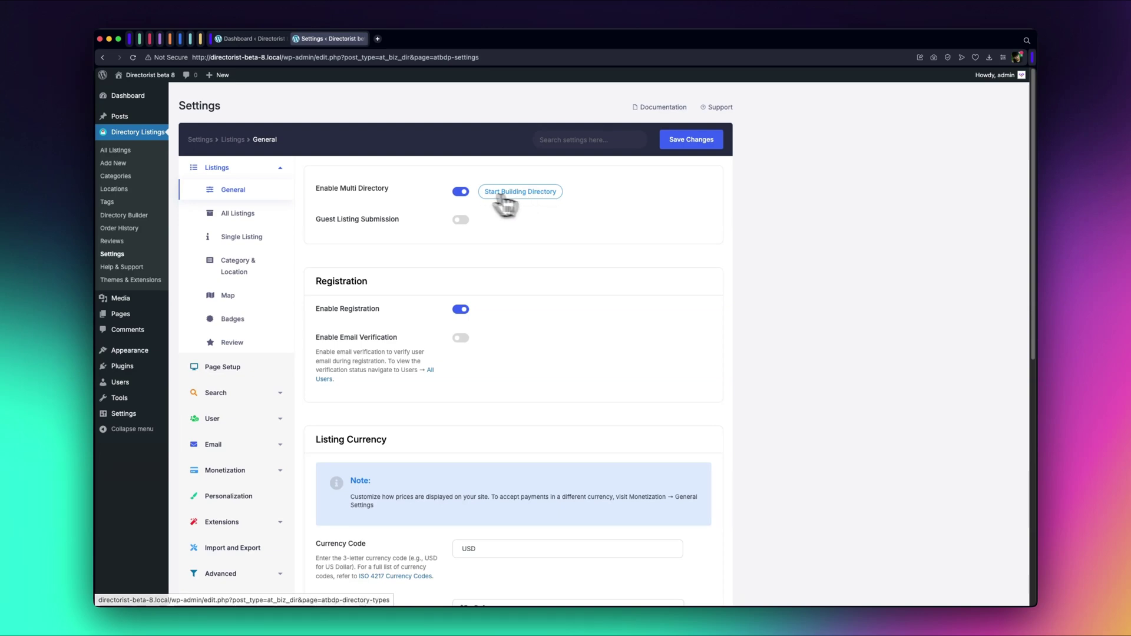
Start a new directory from the Directory Builder using Create with AI.
{"action": "left_click", "coordinate": [135, 221]}
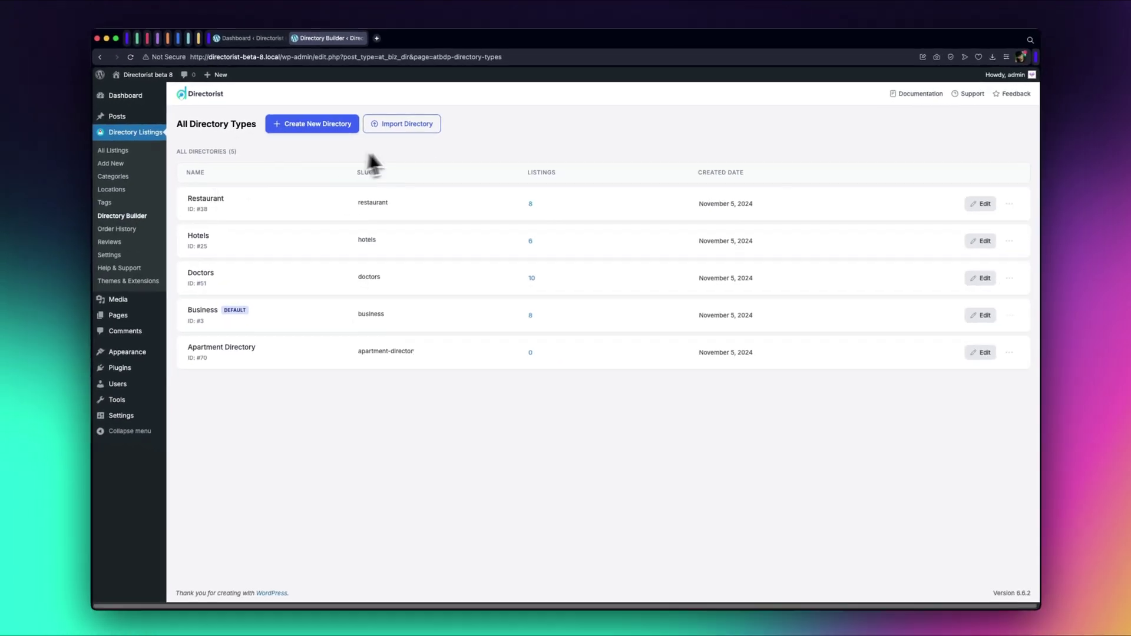
{"action": "left_click", "coordinate": [322, 126]}
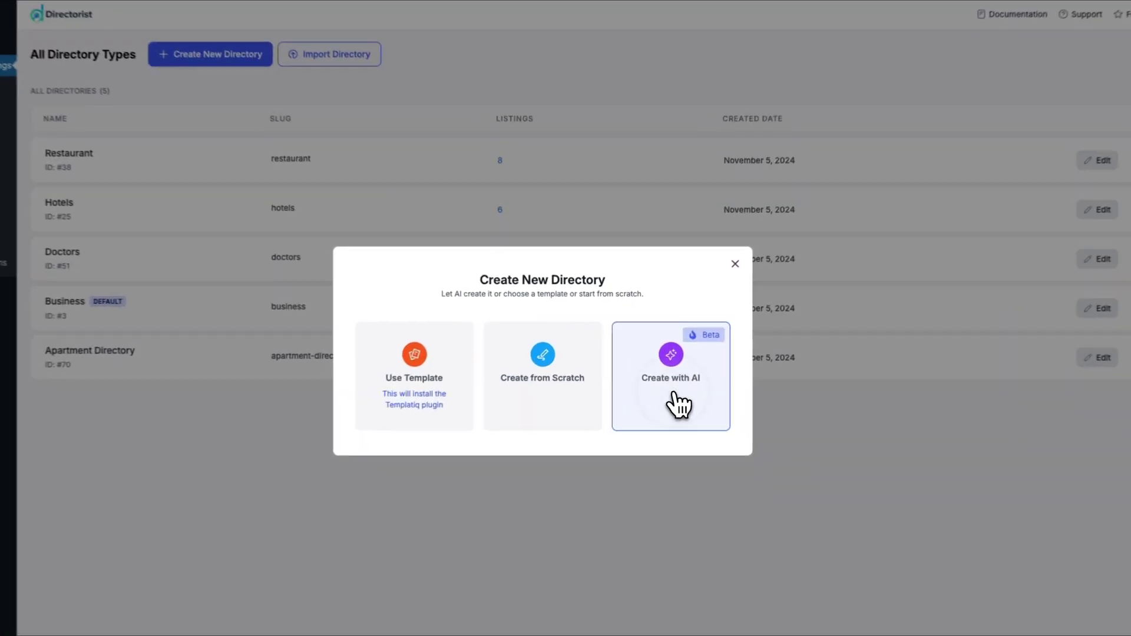
{"action": "left_click", "coordinate": [663, 384]}
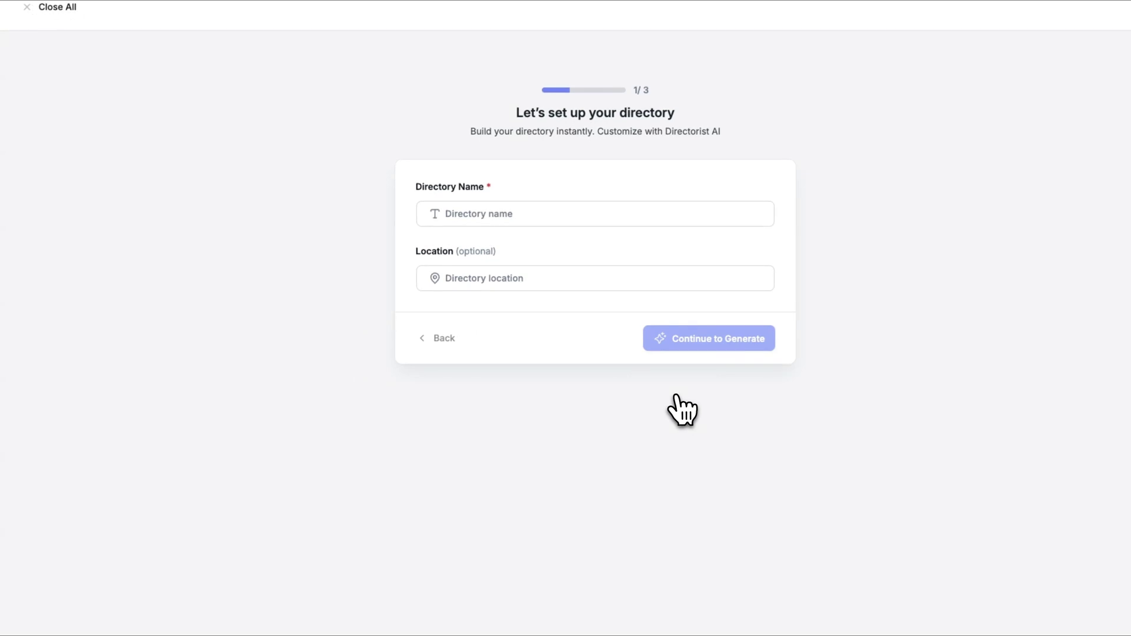
Enter 'Apartment Directory' as the directory name and Australia as the location.
{"action": "left_click", "coordinate": [577, 220]}
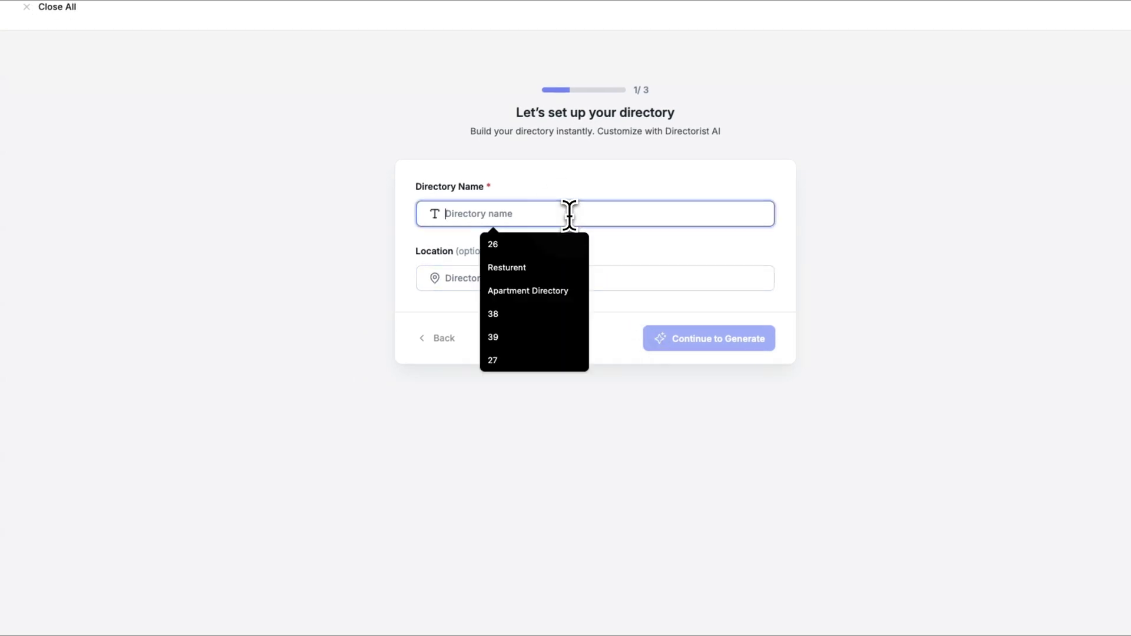
{"action": "left_click", "coordinate": [552, 290]}
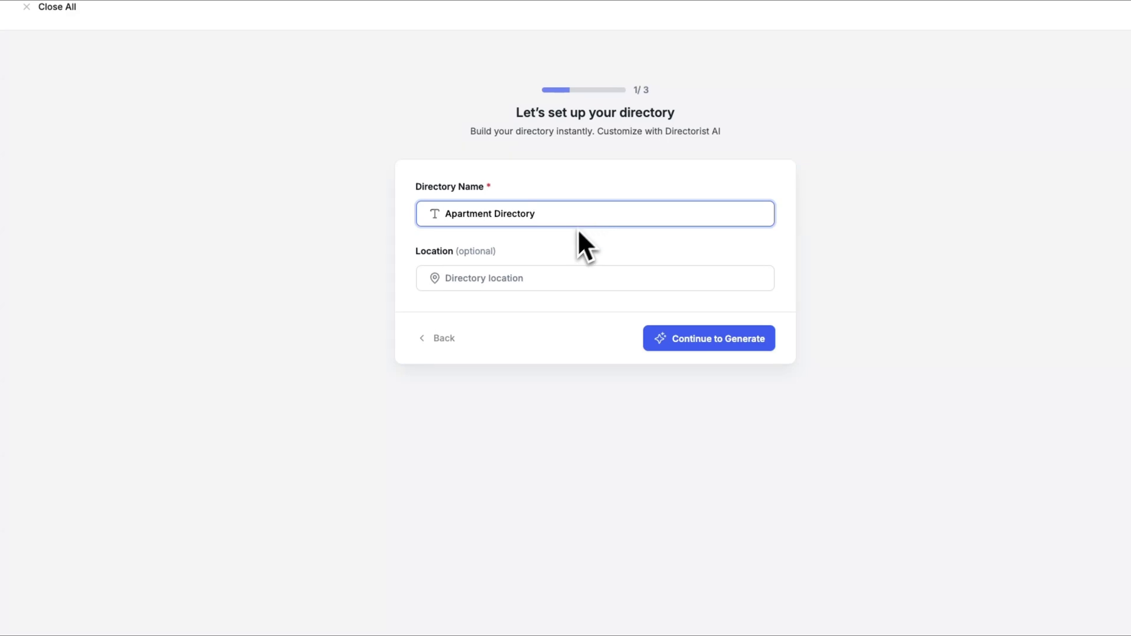
{"action": "left_click", "coordinate": [503, 280]}
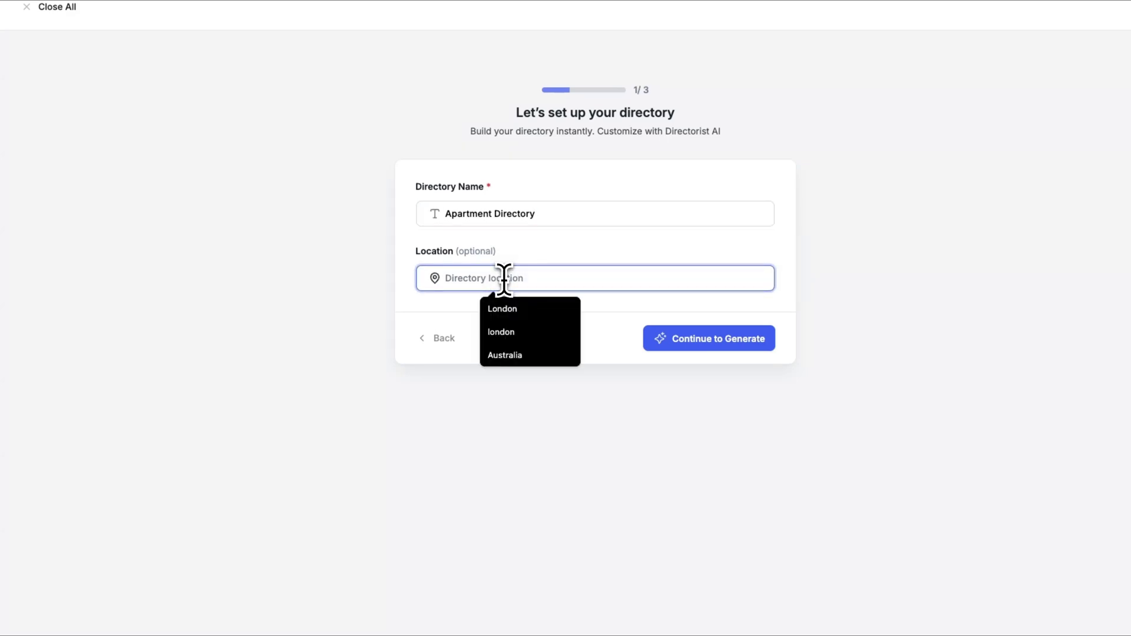
{"action": "type", "text": "Australia"}
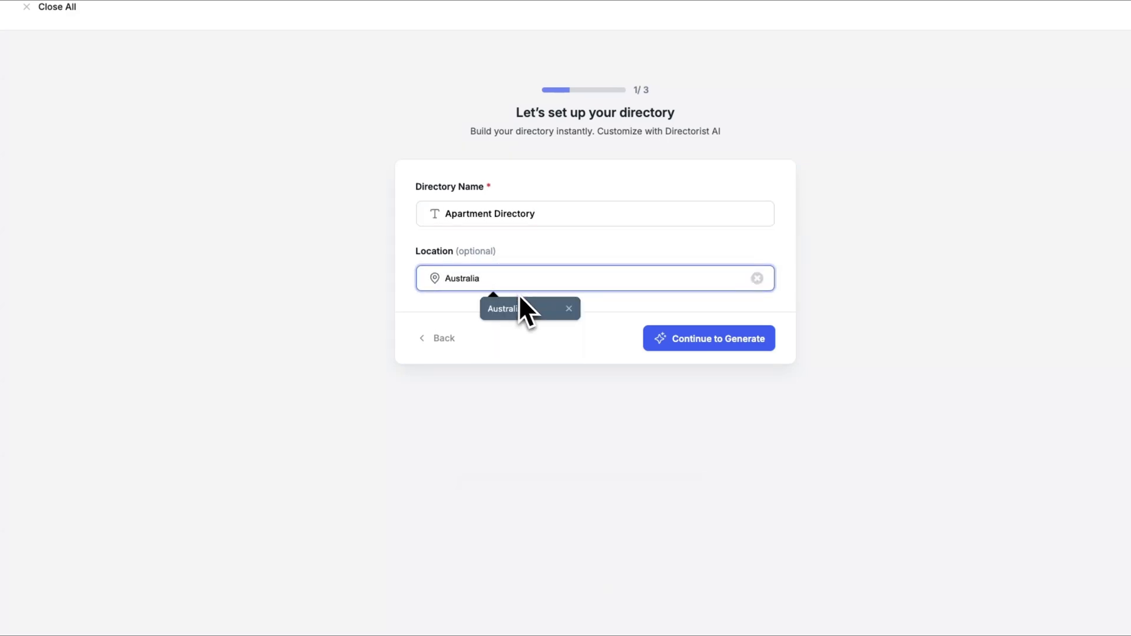
Continue to the description step and try the Hotel, Travel and Classified Ads type chips.
{"action": "left_click", "coordinate": [711, 352]}
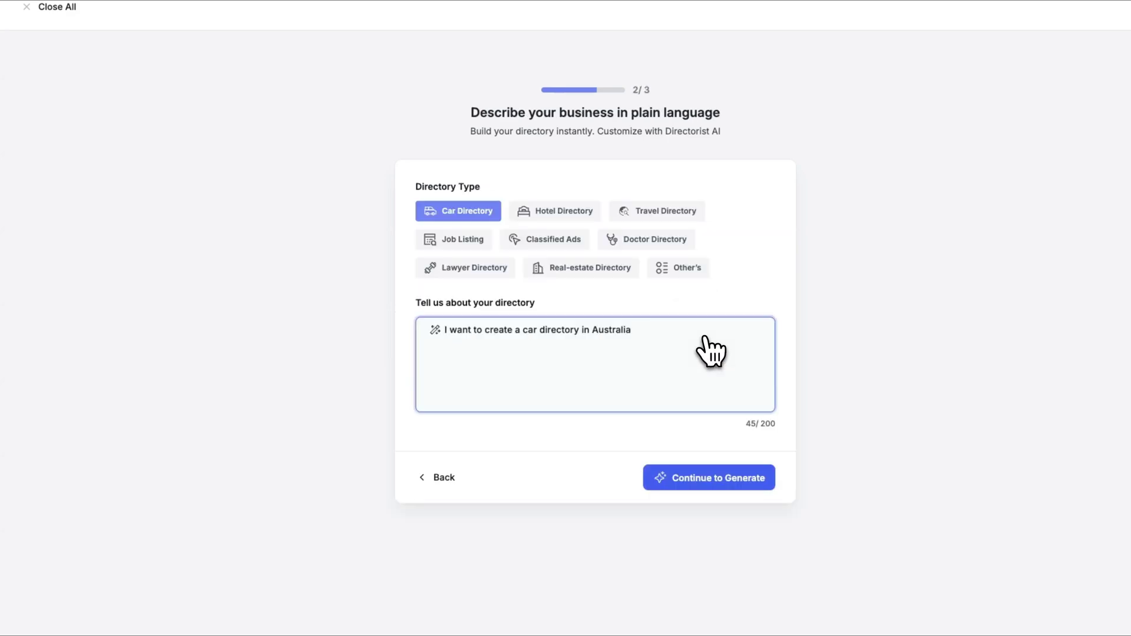
{"action": "left_click", "coordinate": [566, 217]}
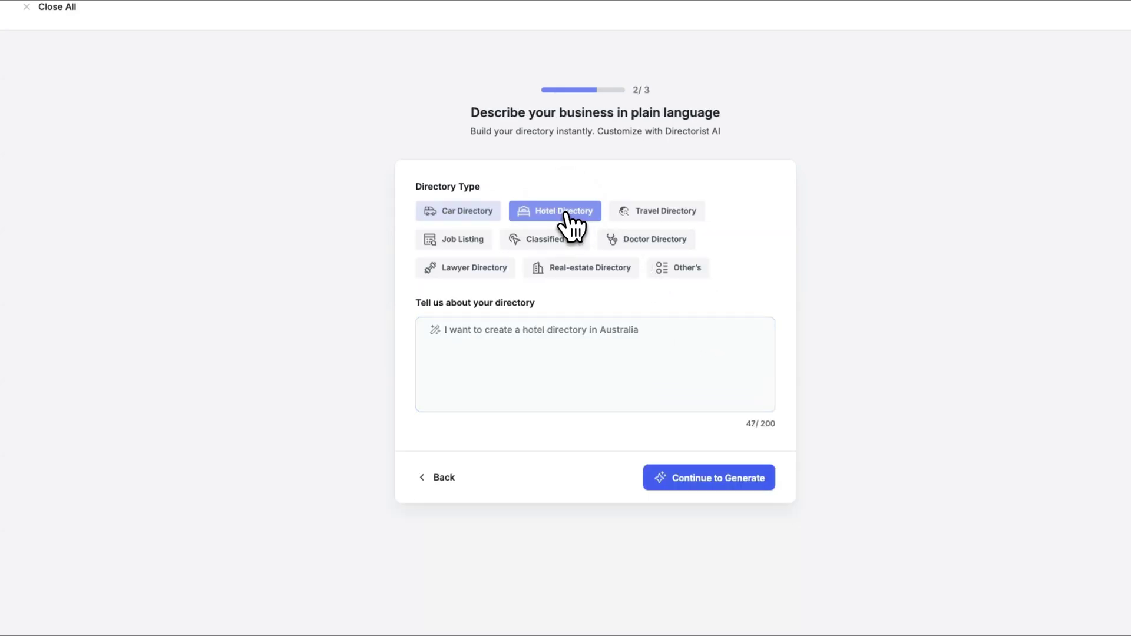
{"action": "left_click", "coordinate": [648, 219]}
{"action": "left_click", "coordinate": [572, 257]}
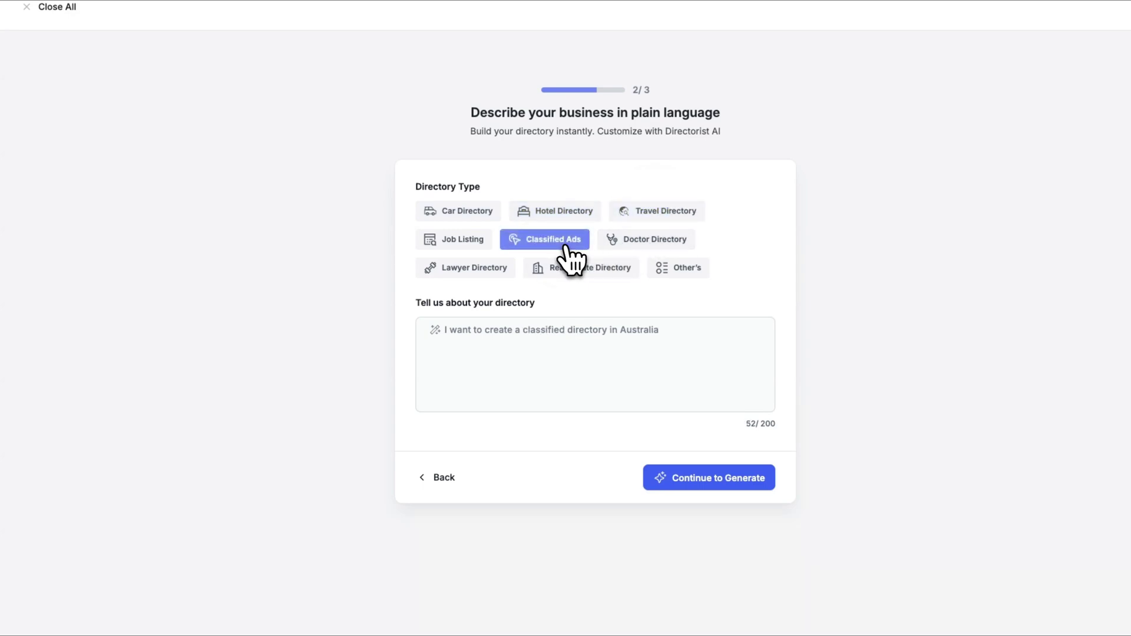
Choose Other's, set the custom directory type to 'Apartment', and submit for generation.
{"action": "left_click", "coordinate": [677, 267]}
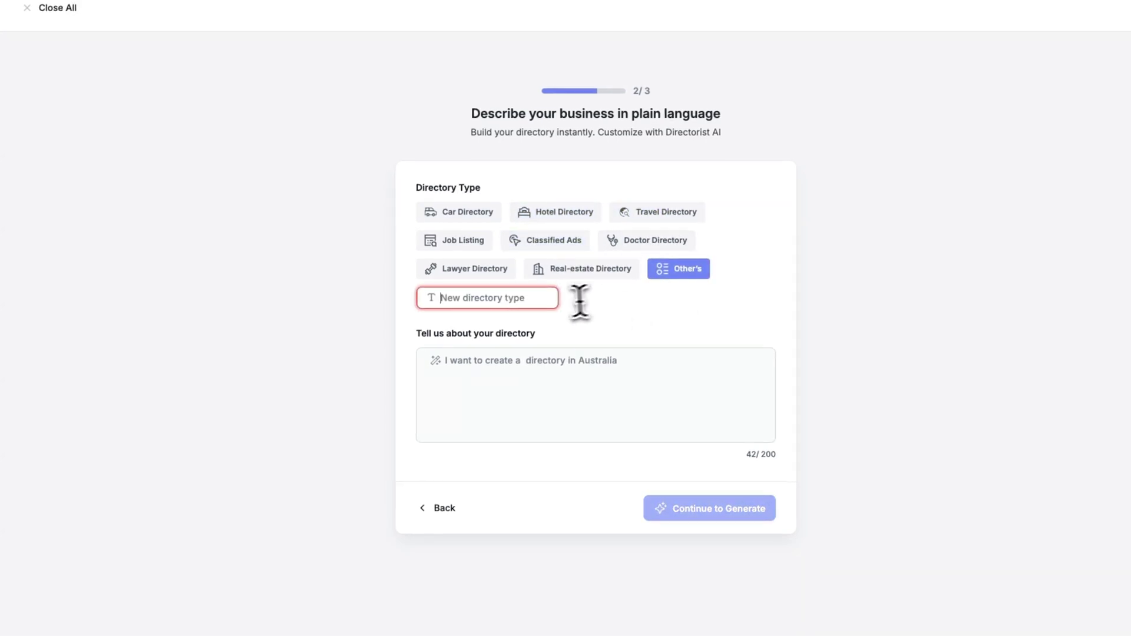
{"action": "left_click", "coordinate": [528, 301]}
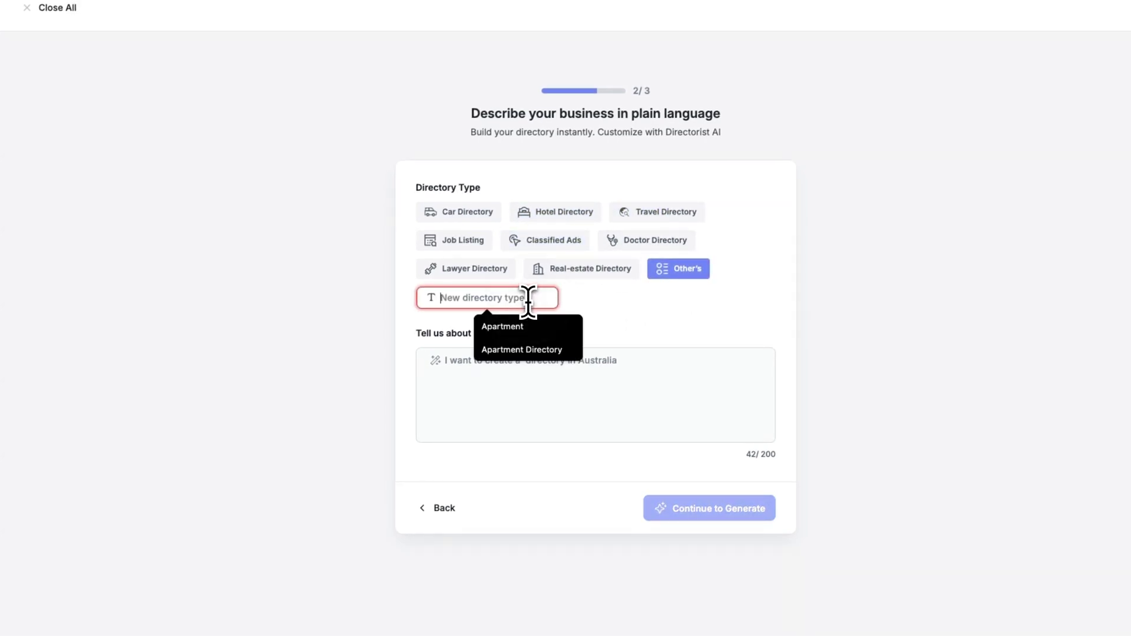
{"action": "type", "text": "Apartment"}
{"action": "left_click", "coordinate": [518, 328]}
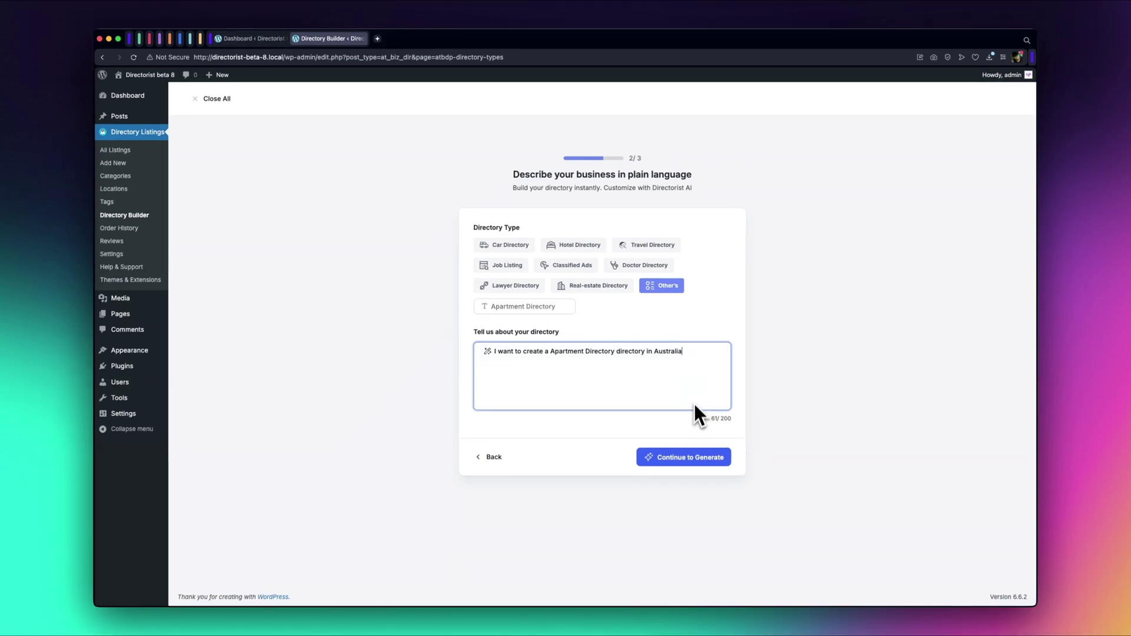
{"action": "left_click", "coordinate": [697, 465]}
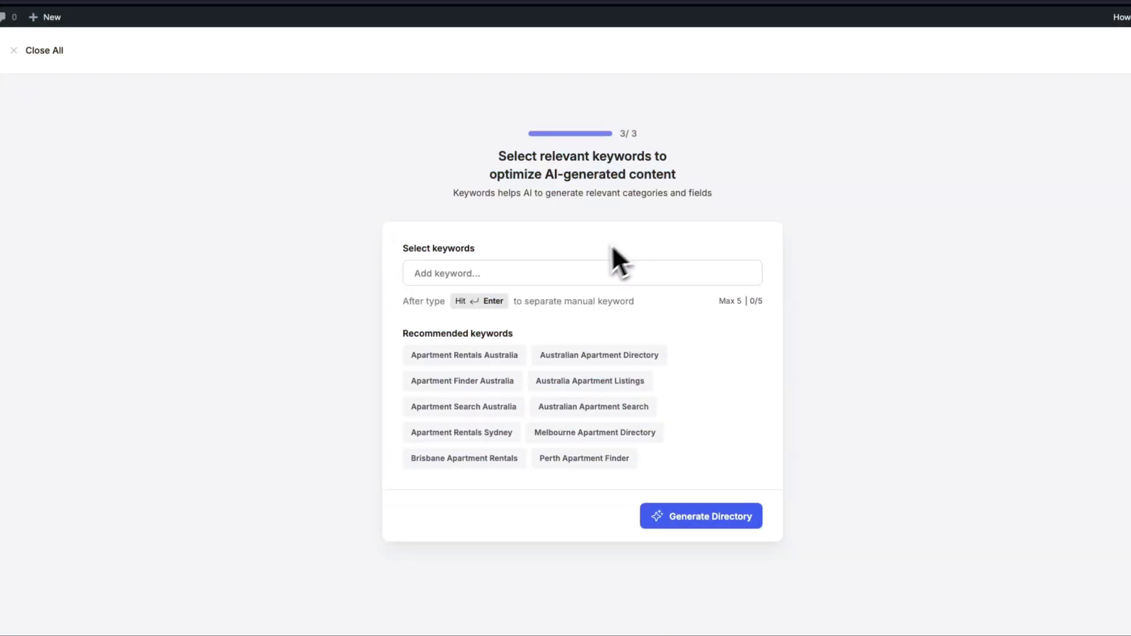
Select five keywords including Apartment Rentals Australia and Melbourne Apartment Directory, then generate the directory.
{"action": "left_click", "coordinate": [465, 354]}
{"action": "left_click", "coordinate": [571, 389]}
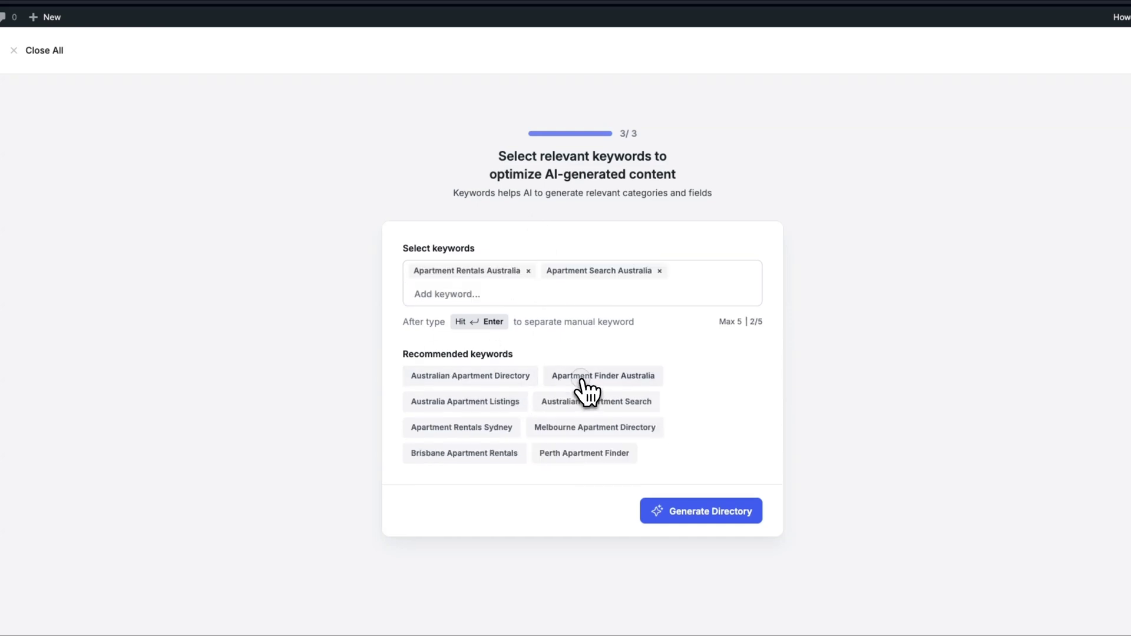
{"action": "left_click", "coordinate": [491, 407]}
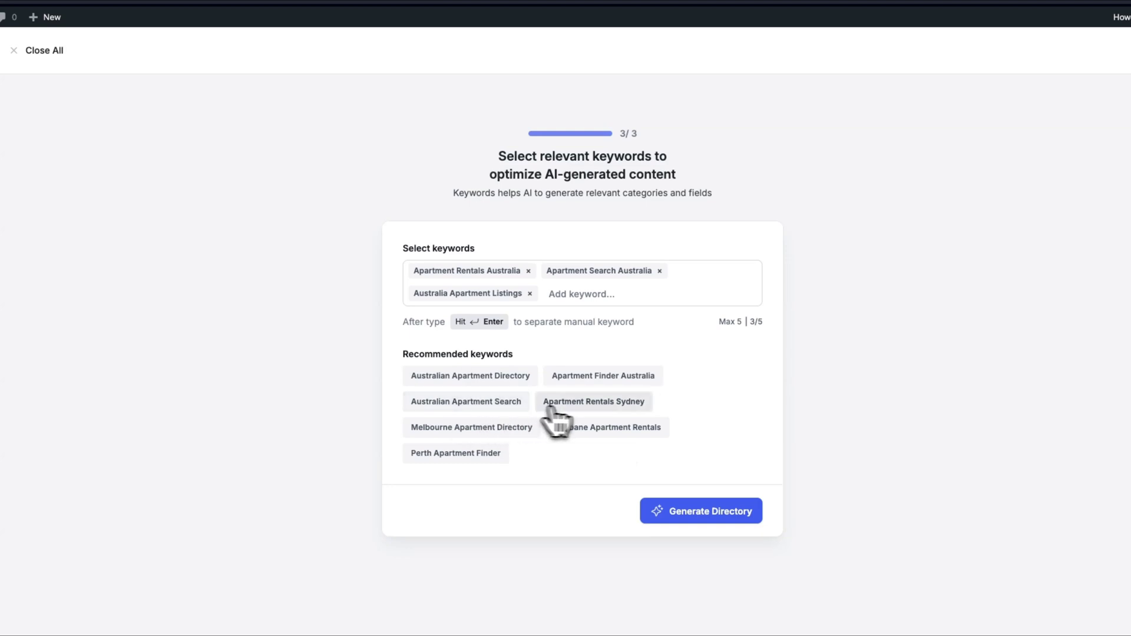
{"action": "left_click", "coordinate": [508, 429]}
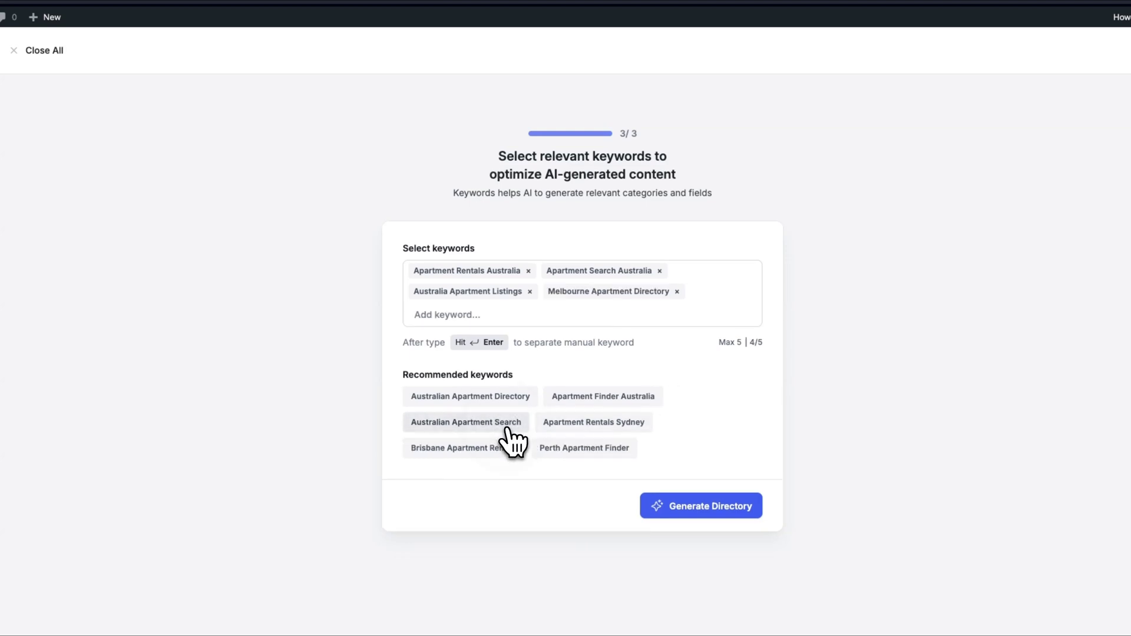
{"action": "left_click", "coordinate": [498, 401]}
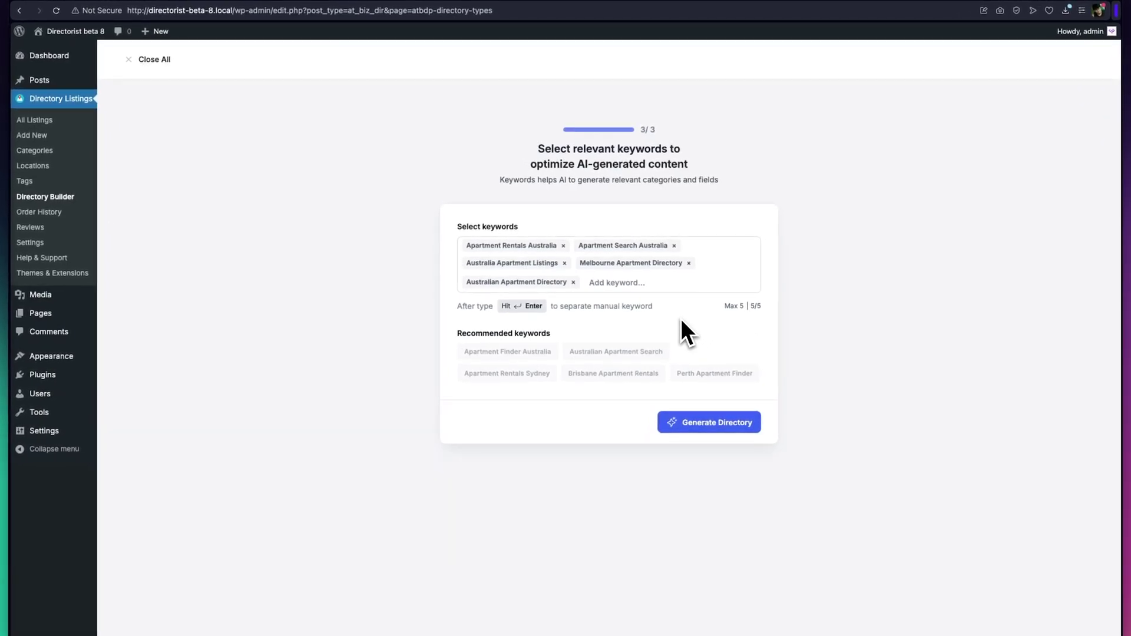
{"action": "left_click", "coordinate": [711, 429]}
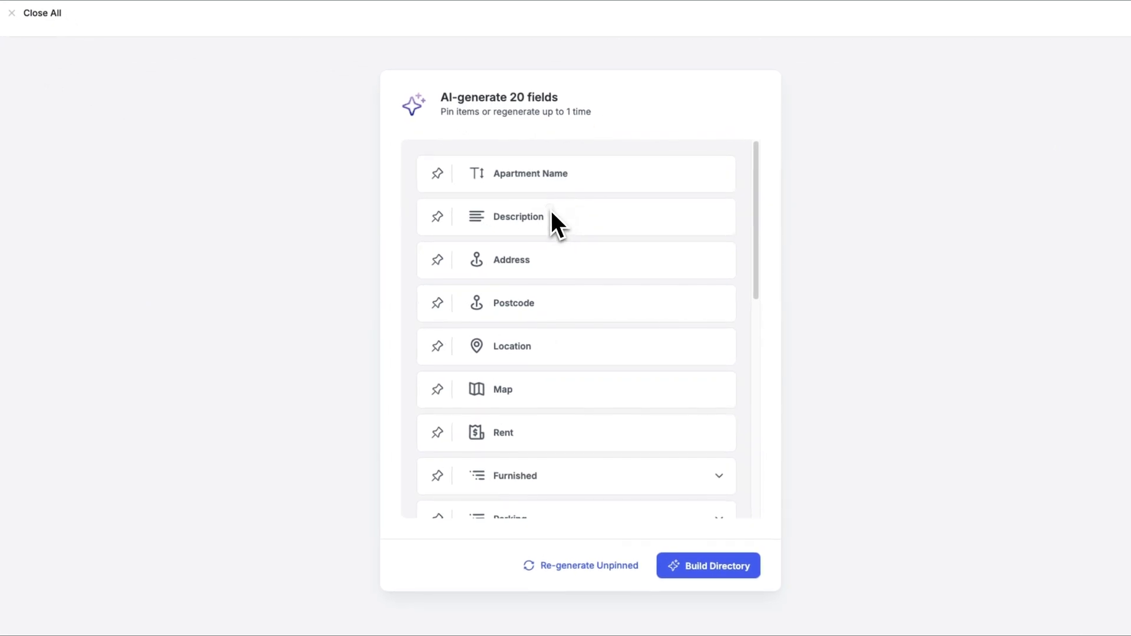
Pin Apartment Name, Description, Address, Postcode, Location and Map, then regenerate the unpinned fields.
{"action": "scroll", "coordinate": [547, 314], "scroll_direction": "down", "scroll_amount": 3}
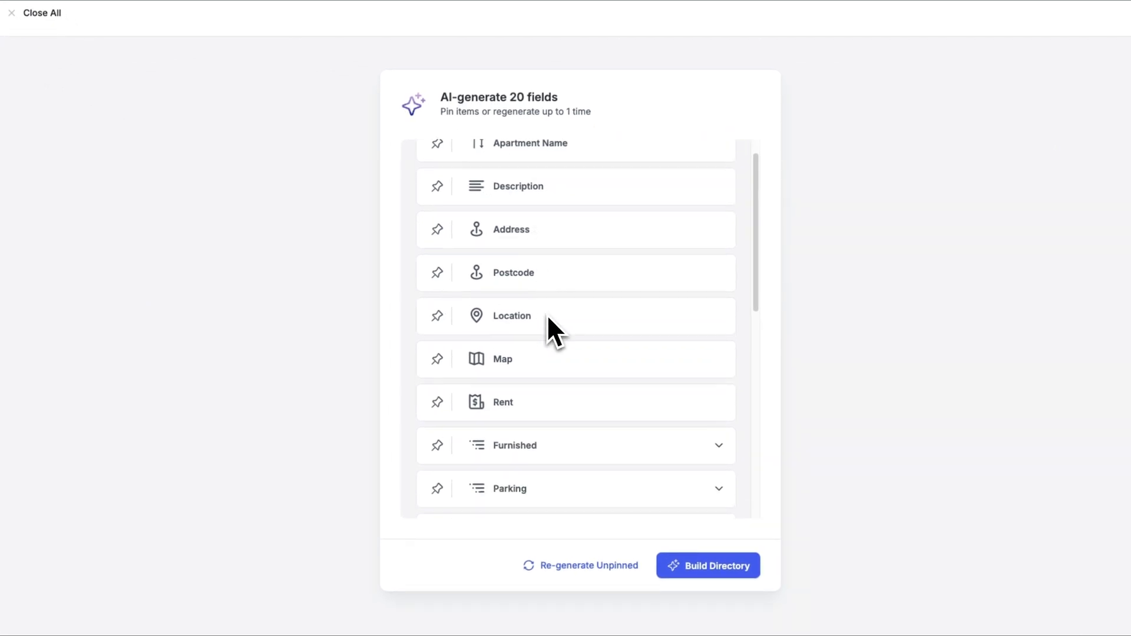
{"action": "scroll", "coordinate": [547, 314], "scroll_direction": "up", "scroll_amount": 3}
{"action": "left_click", "coordinate": [436, 173]}
{"action": "left_click", "coordinate": [437, 216]}
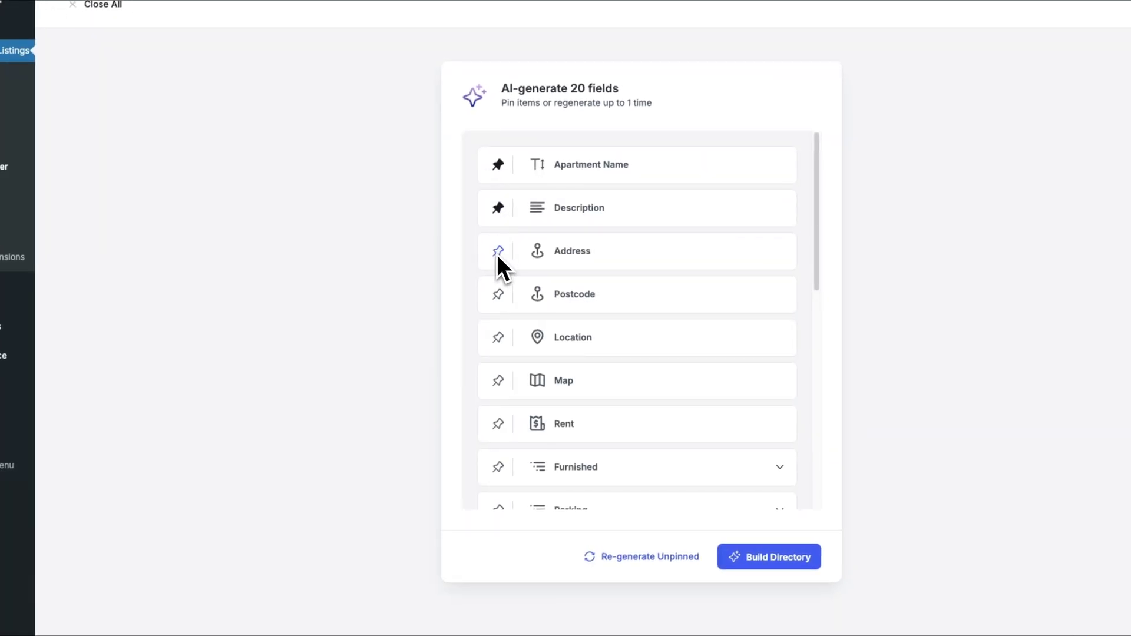
{"action": "left_click", "coordinate": [498, 252]}
{"action": "left_click", "coordinate": [497, 293]}
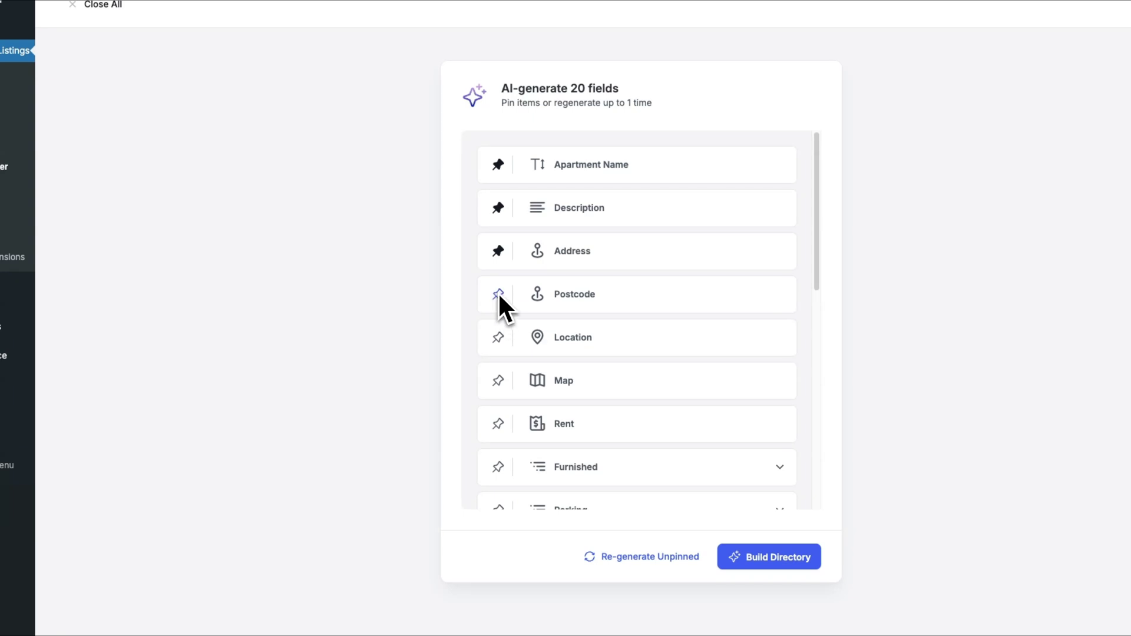
{"action": "left_click", "coordinate": [498, 337]}
{"action": "left_click", "coordinate": [497, 381]}
{"action": "scroll", "coordinate": [505, 442], "scroll_direction": "down", "scroll_amount": 5}
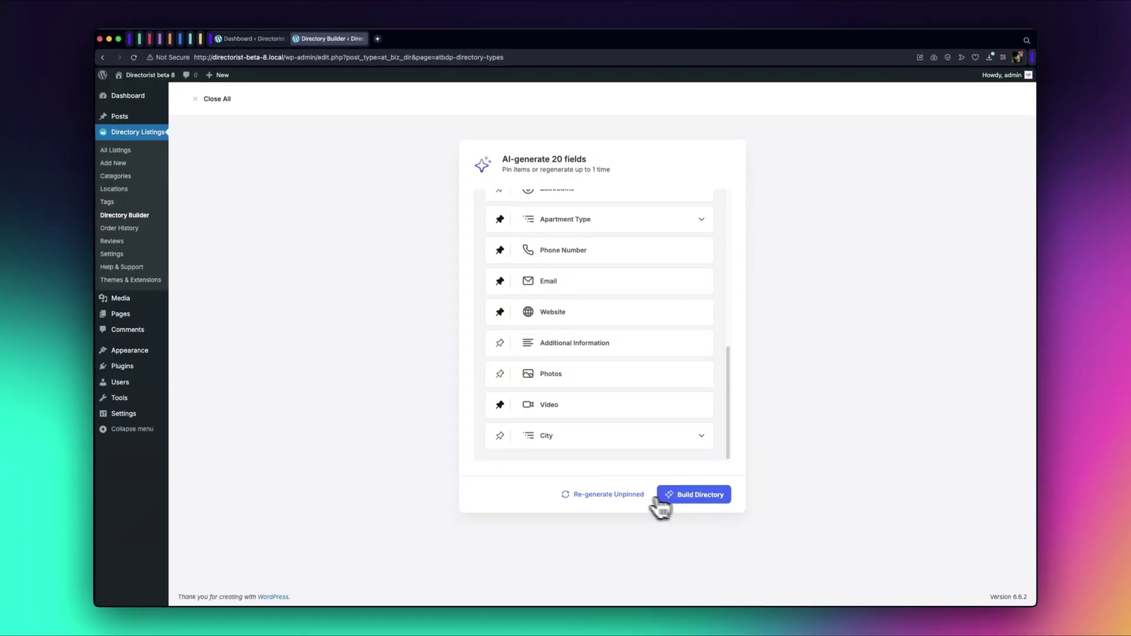
{"action": "left_click", "coordinate": [615, 495]}
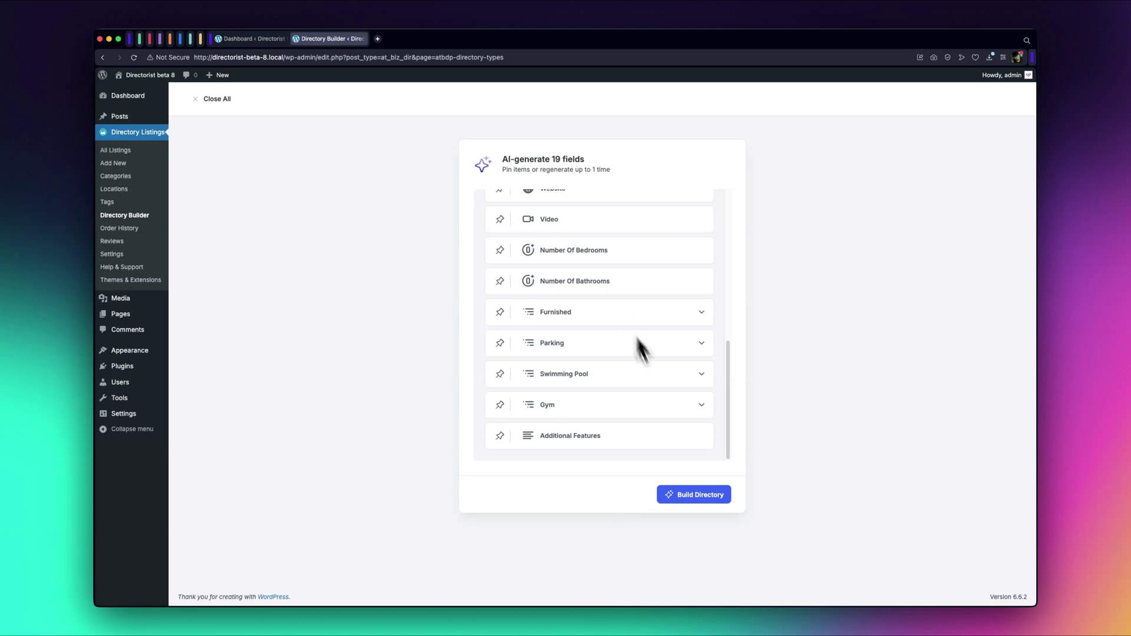
Build the directory, open it for customizing, and review the Add Listing form layout.
{"action": "left_click", "coordinate": [689, 495]}
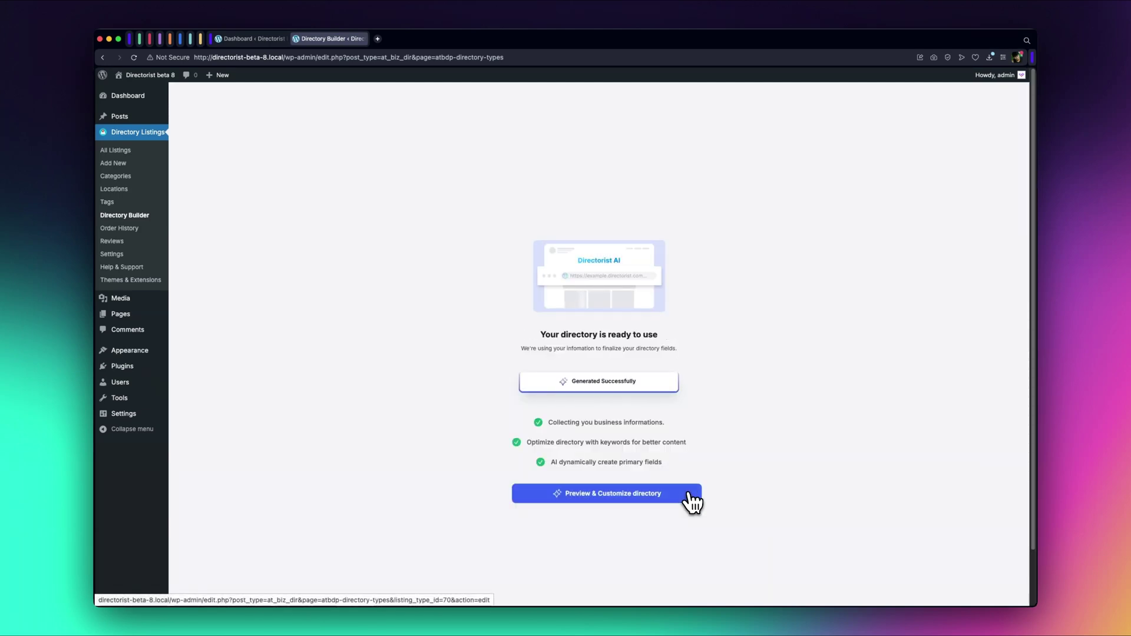
{"action": "left_click", "coordinate": [689, 495]}
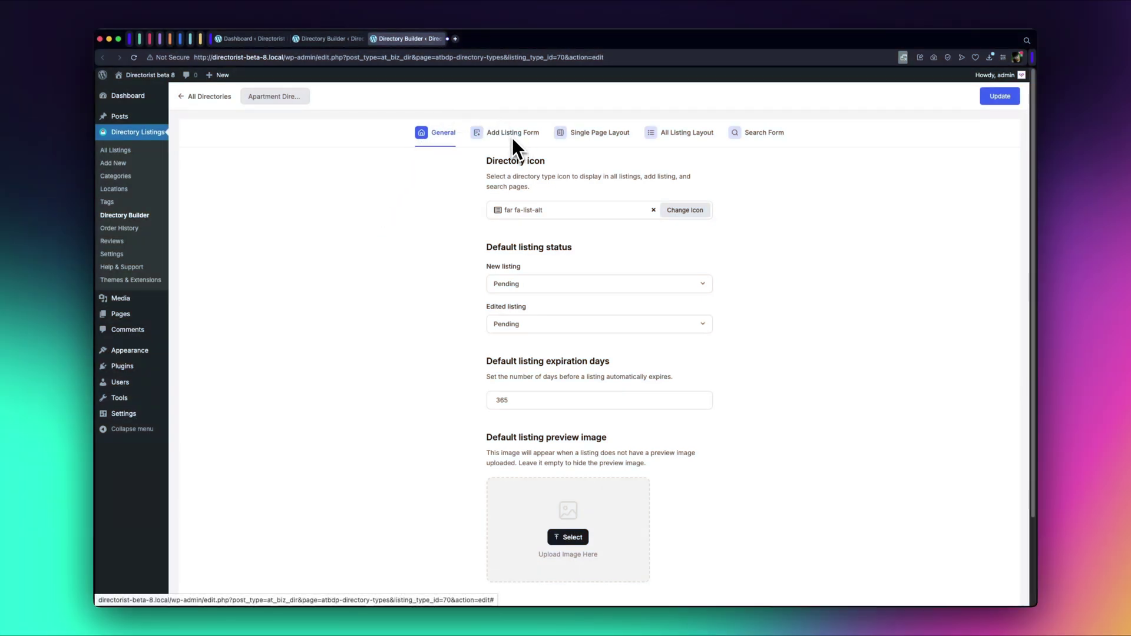
{"action": "left_click", "coordinate": [511, 136]}
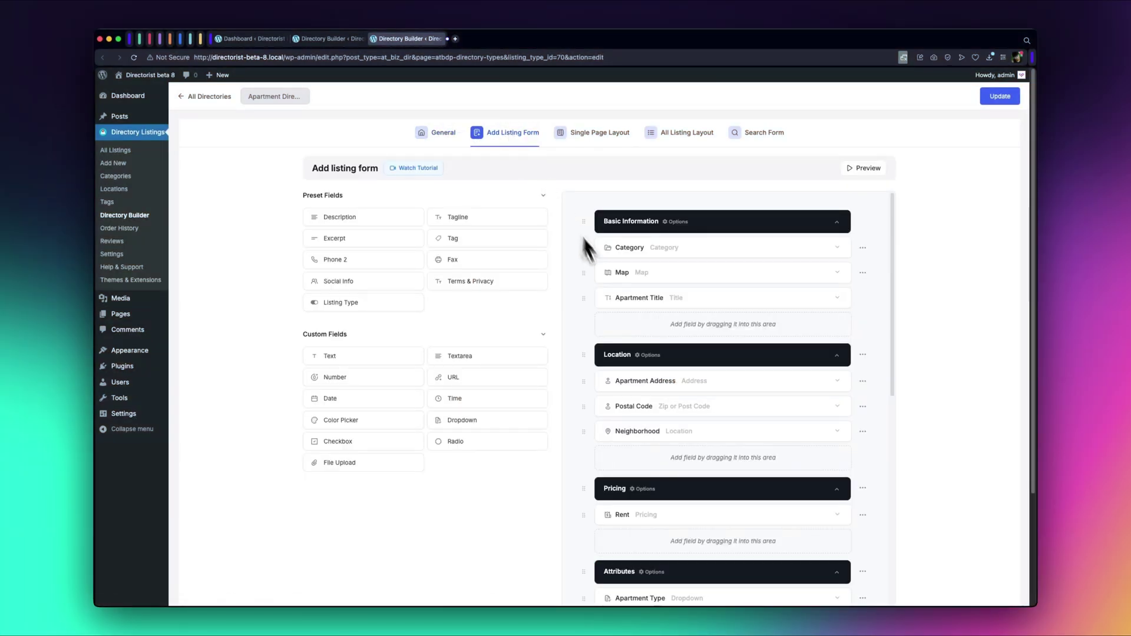
{"action": "scroll", "coordinate": [632, 377], "scroll_direction": "down", "scroll_amount": 10}
{"action": "scroll", "coordinate": [632, 377], "scroll_direction": "up", "scroll_amount": 8}
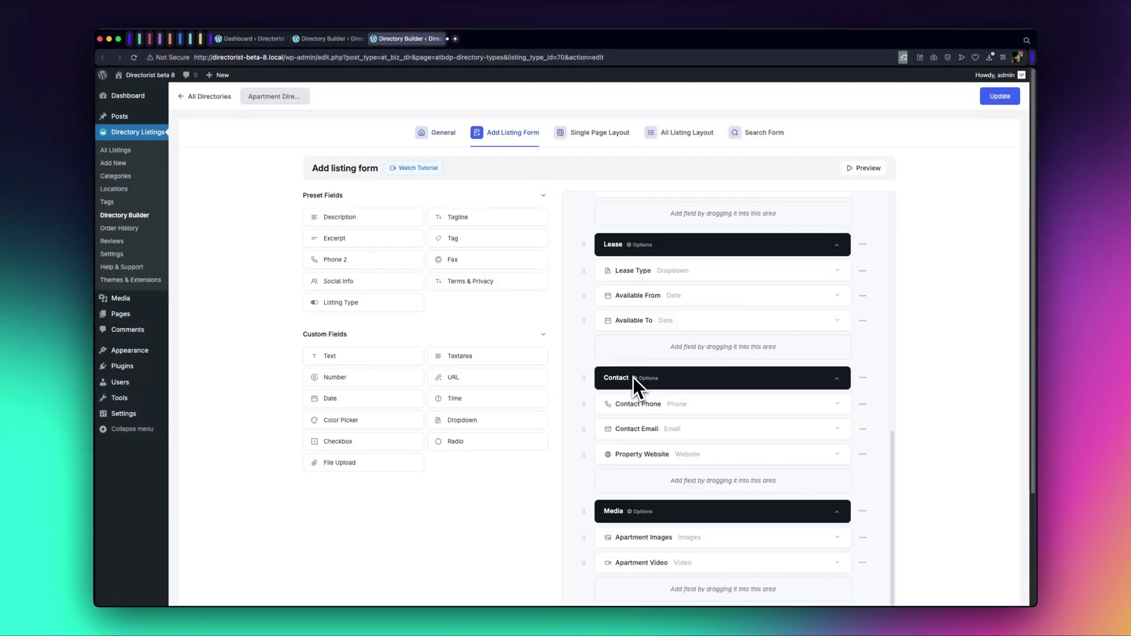
{"action": "scroll", "coordinate": [633, 379], "scroll_direction": "up", "scroll_amount": 3}
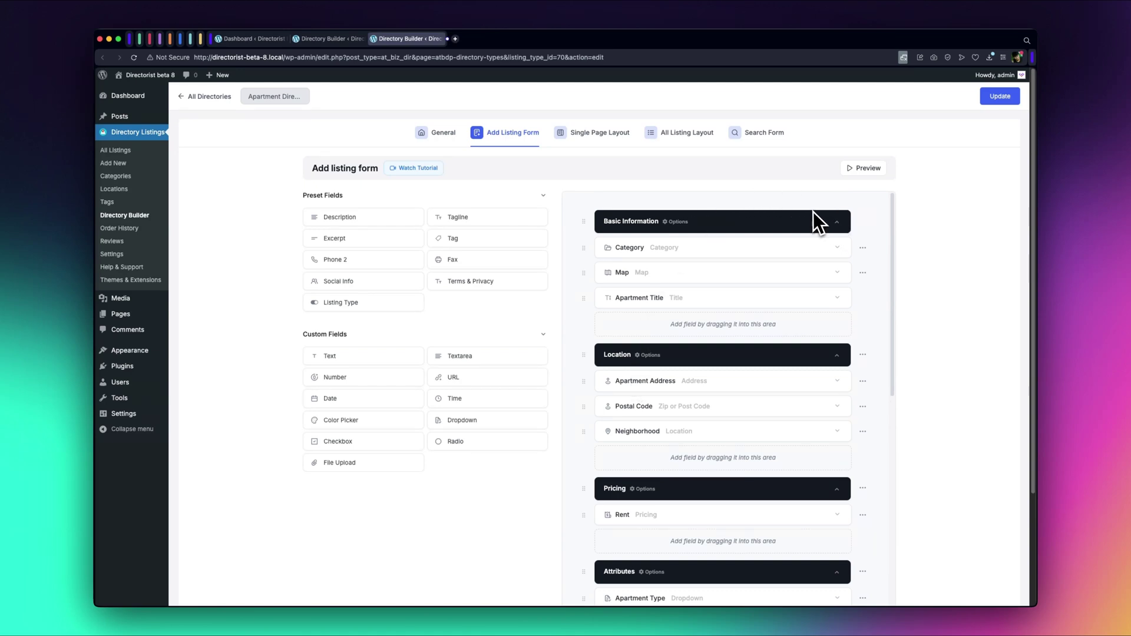
Check the single listing, all listings and search form layouts, then save with Update.
{"action": "left_click", "coordinate": [597, 137]}
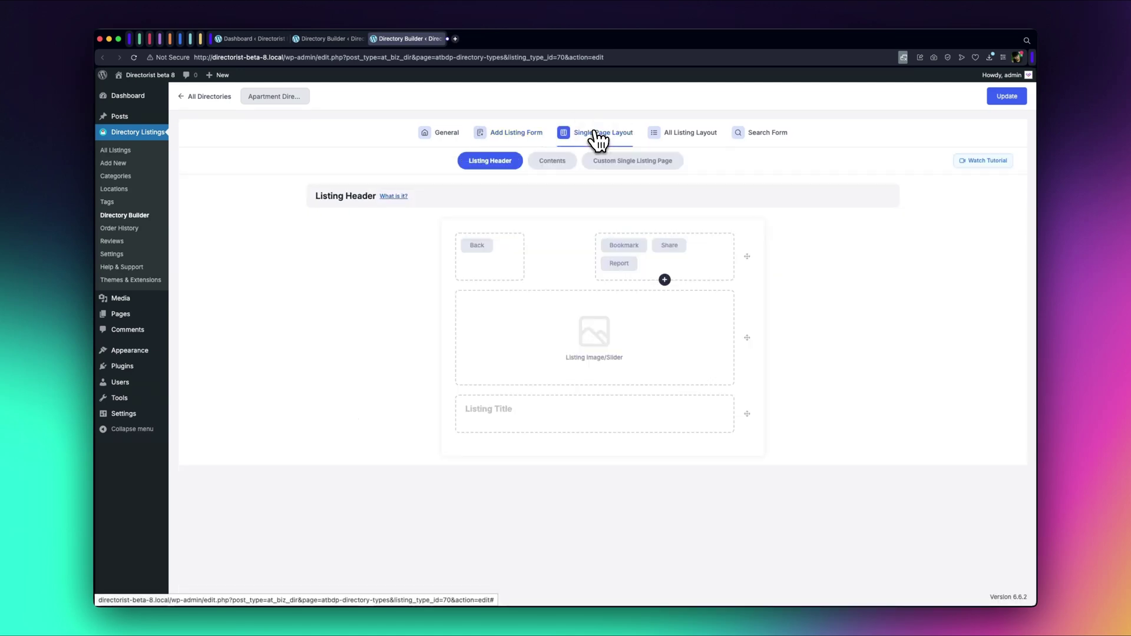
{"action": "left_click", "coordinate": [687, 136]}
{"action": "left_click", "coordinate": [759, 135]}
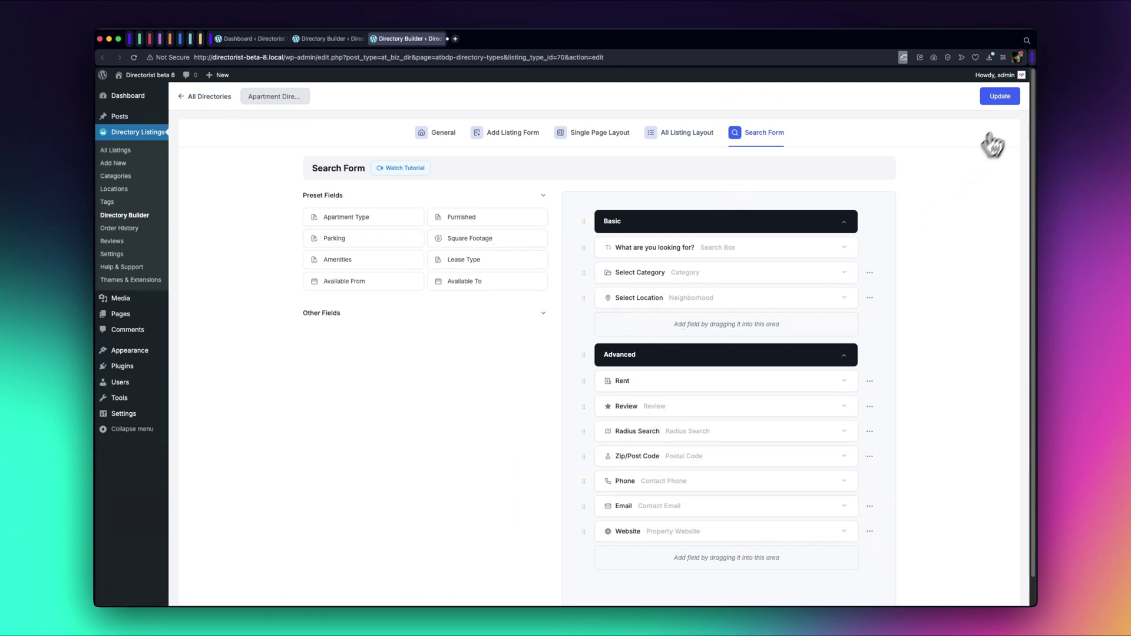
{"action": "left_click", "coordinate": [1014, 99]}
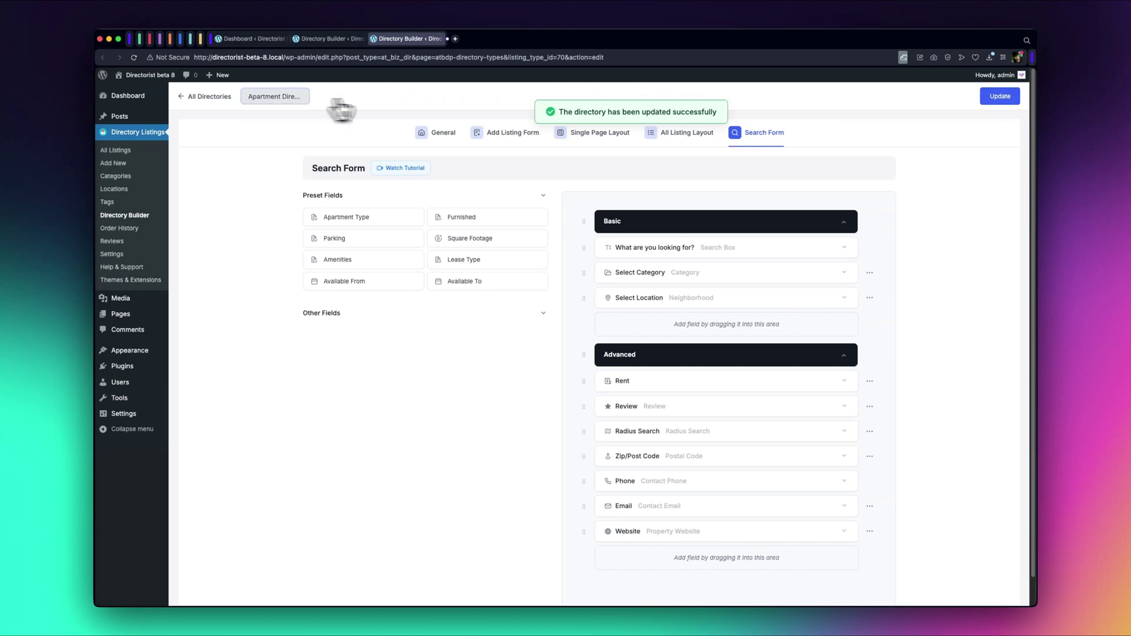
Scroll through the Add Listing form's sections, from Basic Information and Pricing to Amenities, Lease and Contact.
{"action": "mouse_move", "coordinate": [166, 77]}
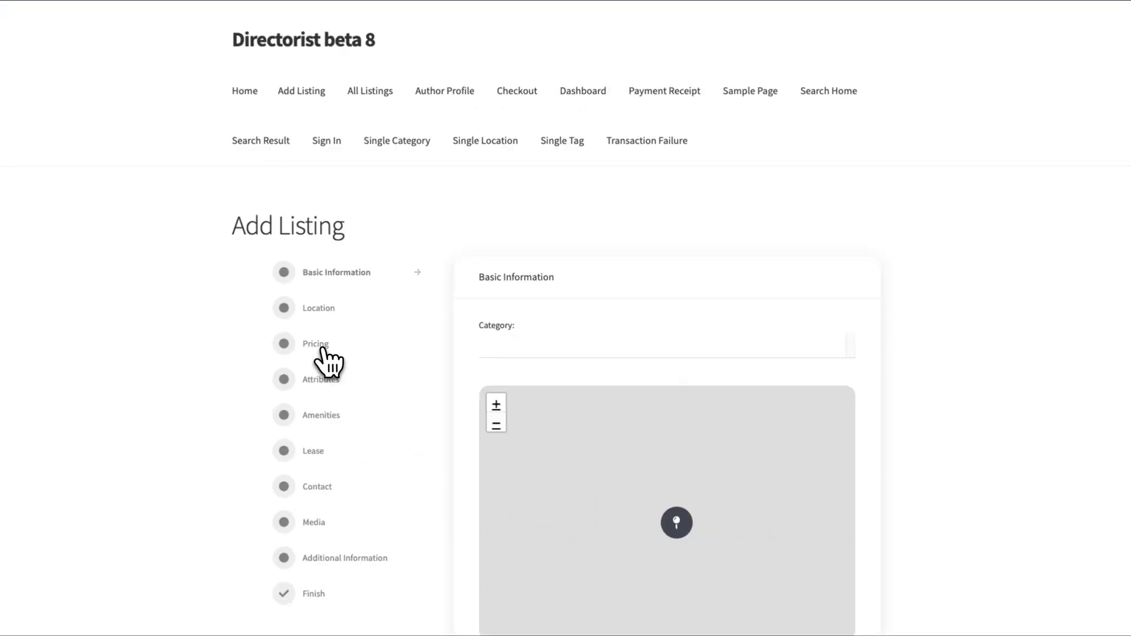
{"action": "scroll", "coordinate": [365, 449], "scroll_direction": "down", "scroll_amount": 2}
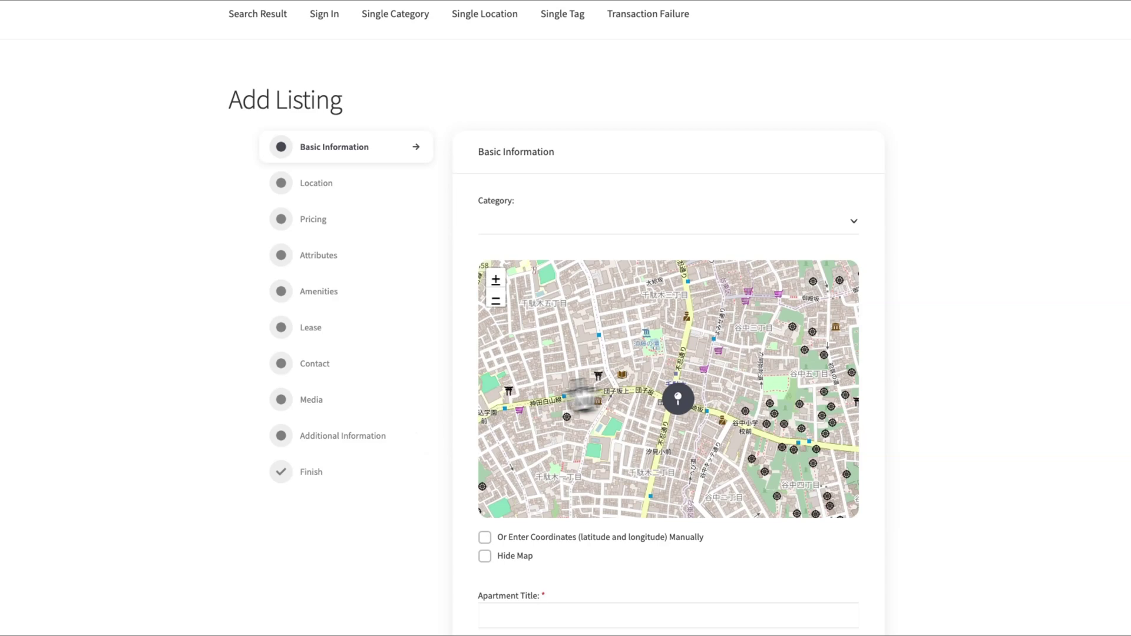
{"action": "scroll", "coordinate": [668, 384], "scroll_direction": "up", "scroll_amount": 3}
{"action": "scroll", "coordinate": [782, 197], "scroll_direction": "down", "scroll_amount": 4}
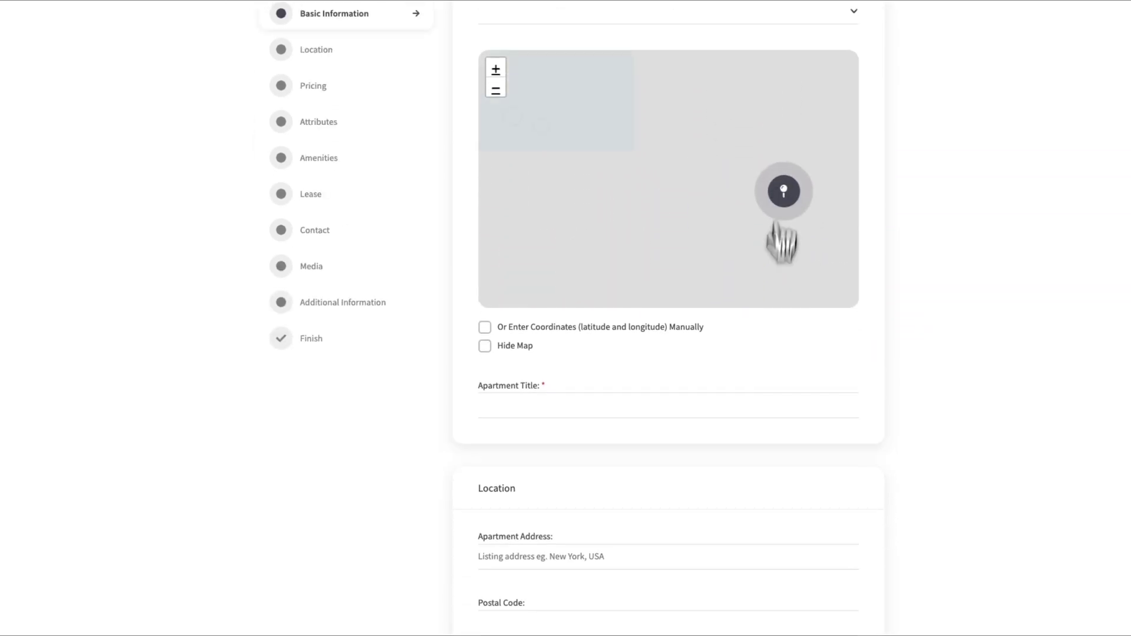
{"action": "scroll", "coordinate": [754, 457], "scroll_direction": "down", "scroll_amount": 19}
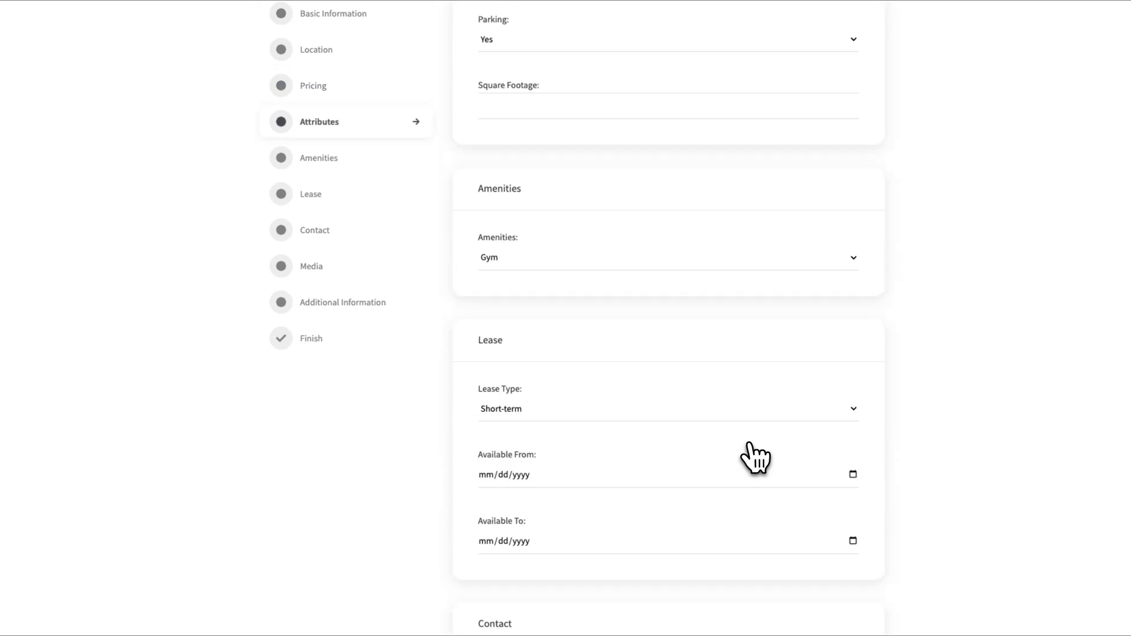
{"action": "scroll", "coordinate": [754, 457], "scroll_direction": "down", "scroll_amount": 20}
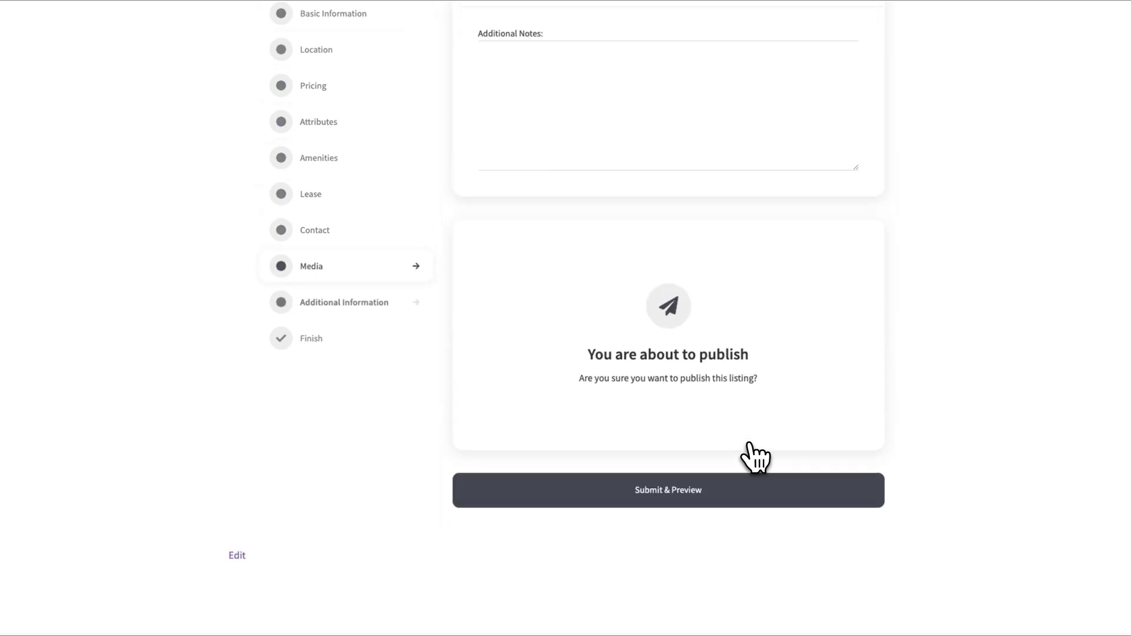
{"action": "scroll", "coordinate": [754, 457], "scroll_direction": "up", "scroll_amount": 15}
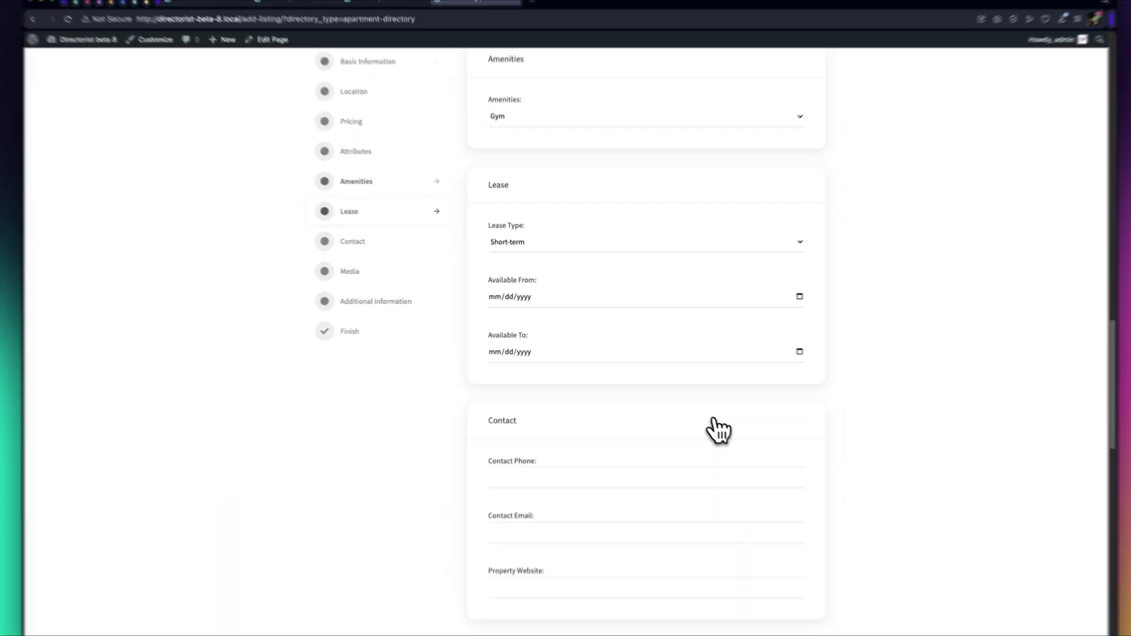
{"action": "scroll", "coordinate": [718, 430], "scroll_direction": "up", "scroll_amount": 20}
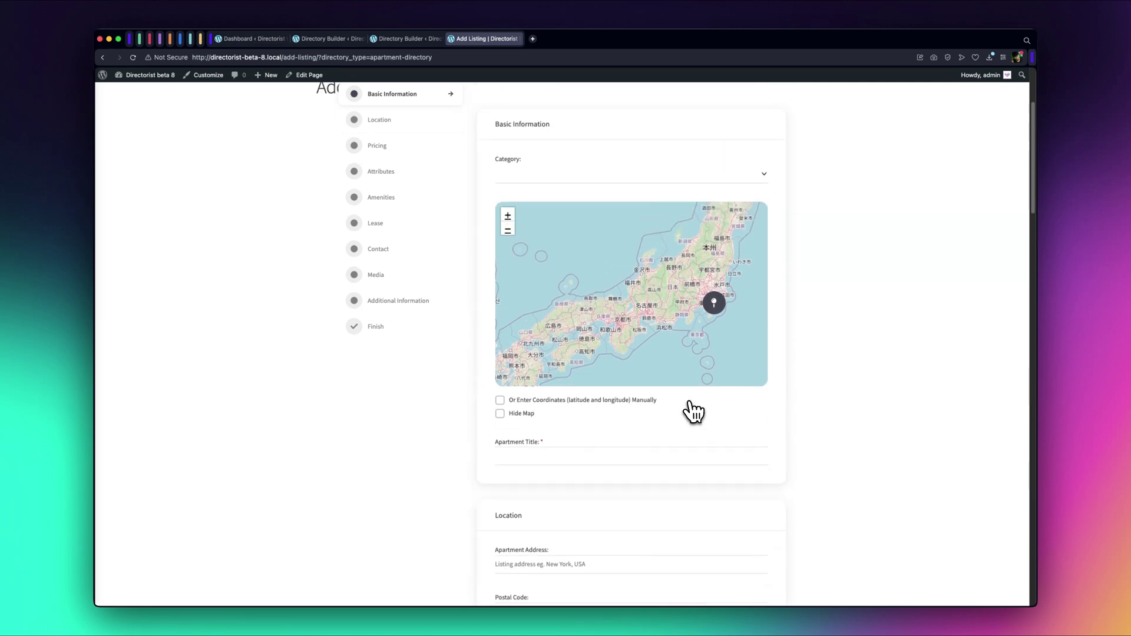
{"action": "scroll", "coordinate": [694, 412], "scroll_direction": "up", "scroll_amount": 2}
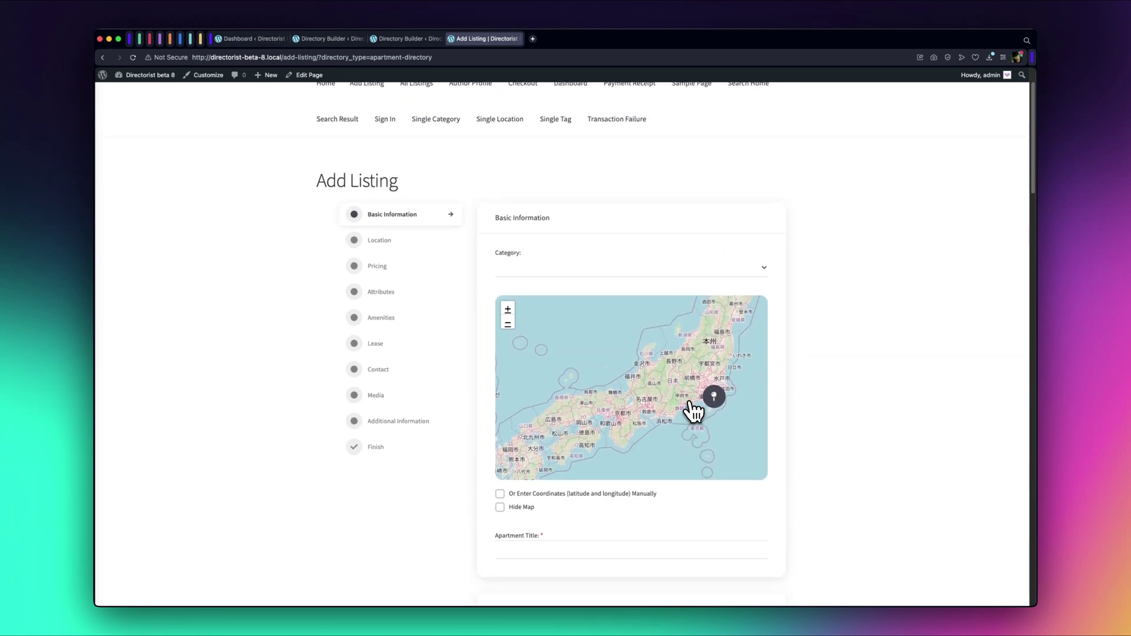